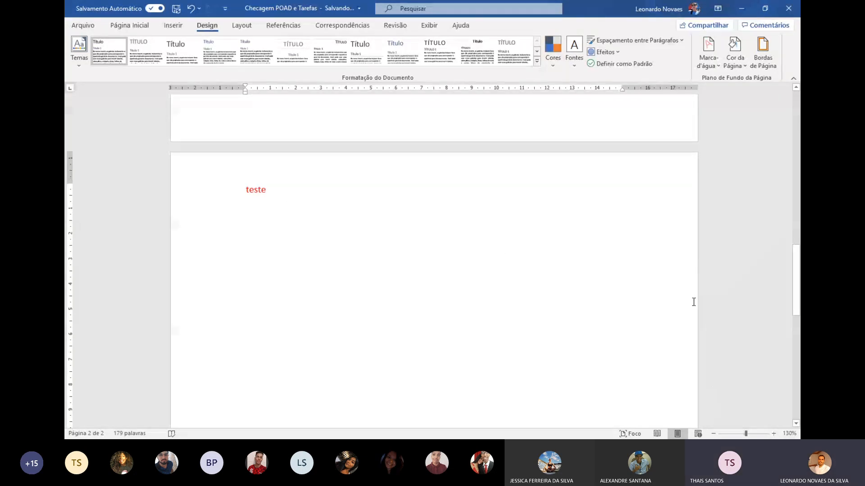
# Fill the second page with eleven lines reading "teste", retyping the first line and pasting copies of the word below it.
pyautogui.hotkey('shift', 'Home')
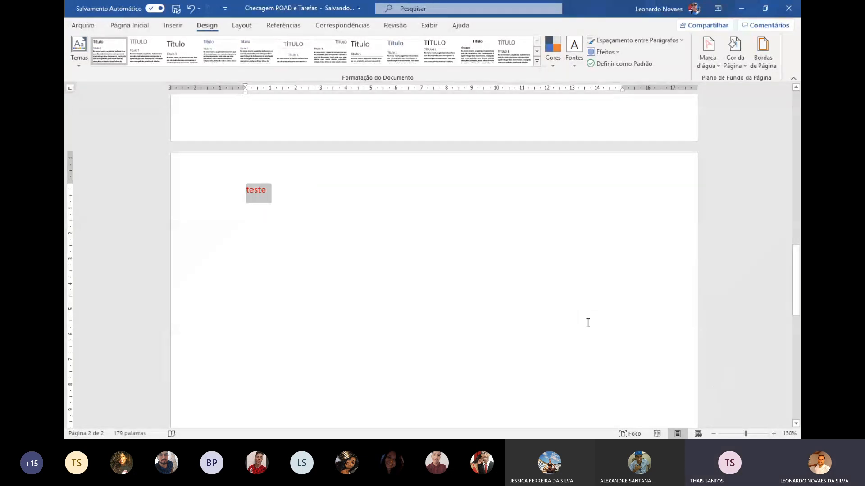
pyautogui.write('teste')
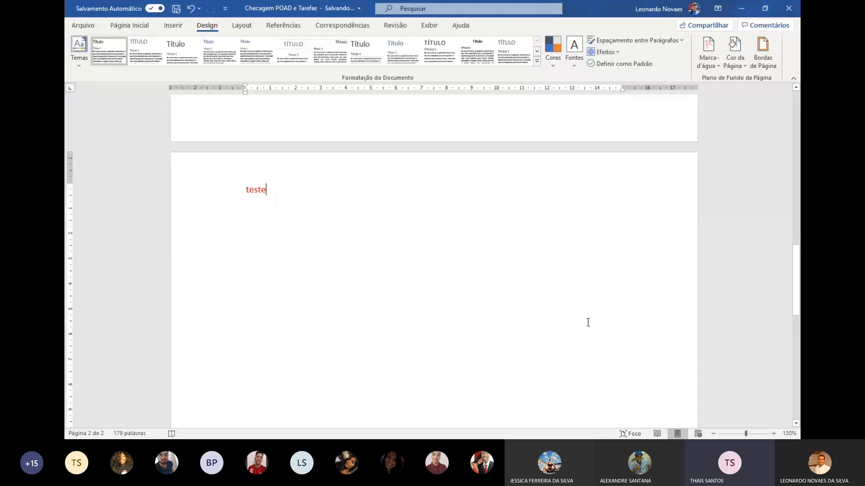
pyautogui.press('Return')
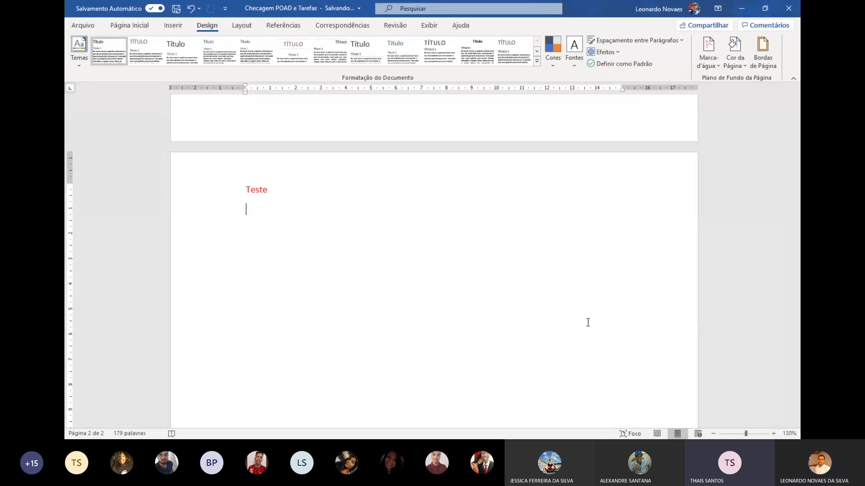
pyautogui.hotkey('ctrl', 'v')
pyautogui.hotkey('ctrl', 'v')
pyautogui.hotkey('ctrl', 'v')
pyautogui.hotkey('ctrl', 'v')
pyautogui.hotkey('ctrl', 'v')
pyautogui.hotkey('ctrl', 'v')
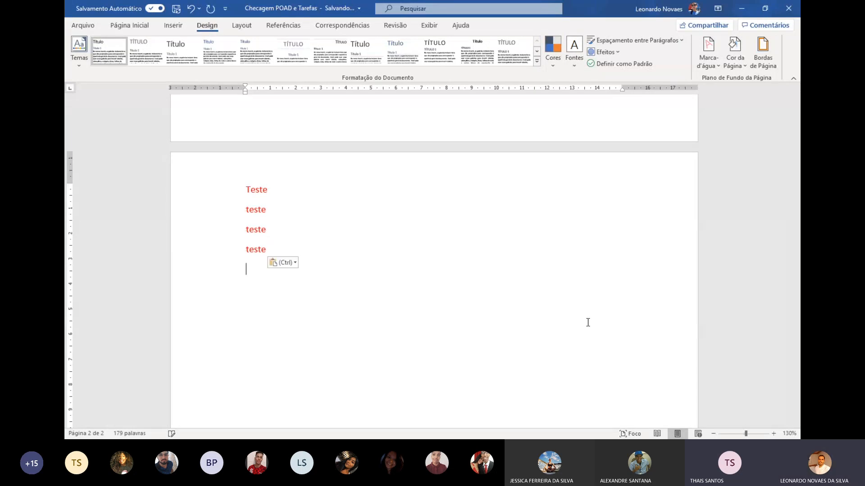
pyautogui.hotkey('ctrl', 'v')
pyautogui.hotkey('ctrl', 'v')
pyautogui.hotkey('ctrl', 'v')
pyautogui.hotkey('ctrl', 'v')
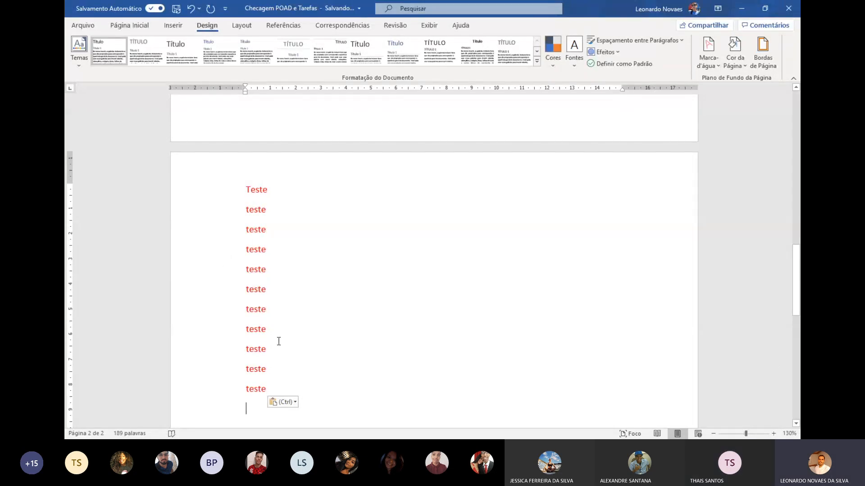
# Change the font colour of the sixth "teste" line on the second page to Automático.
pyautogui.scroll(-1, 265, 311)
pyautogui.click(246, 258)
pyautogui.scroll(1, 299, 268)
pyautogui.click(221, 292)
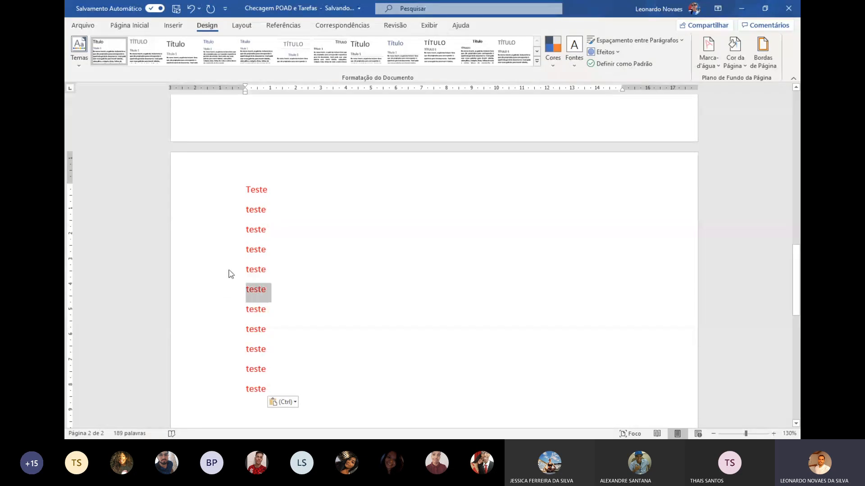
pyautogui.click(130, 25)
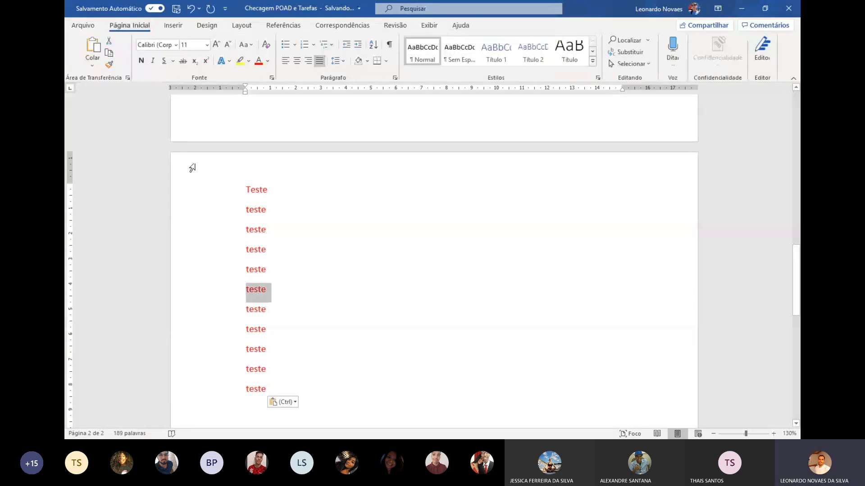
pyautogui.click(267, 61)
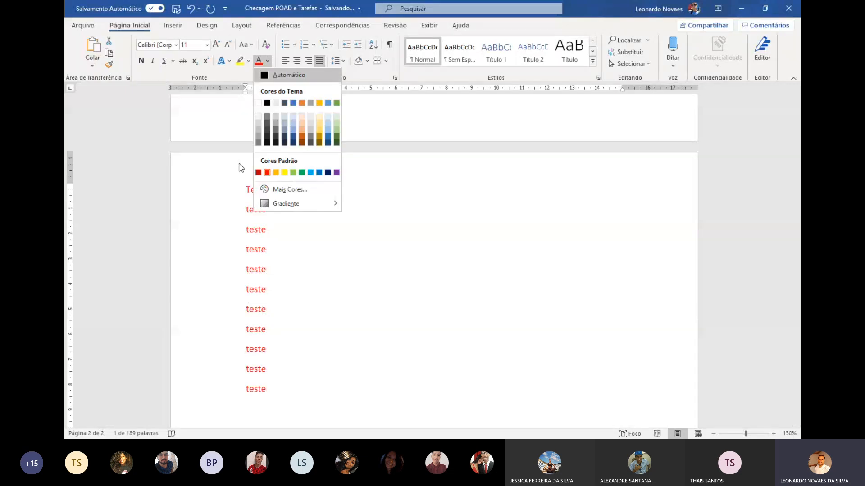
pyautogui.click(275, 75)
# Insert a page break directly before the black "teste" line so it starts a new page.
pyautogui.click(245, 293)
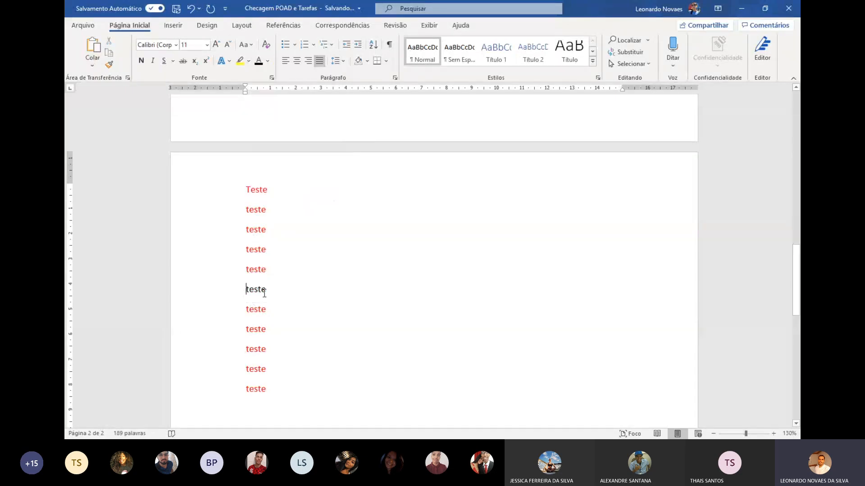
pyautogui.hotkey('ctrl', 'Return')
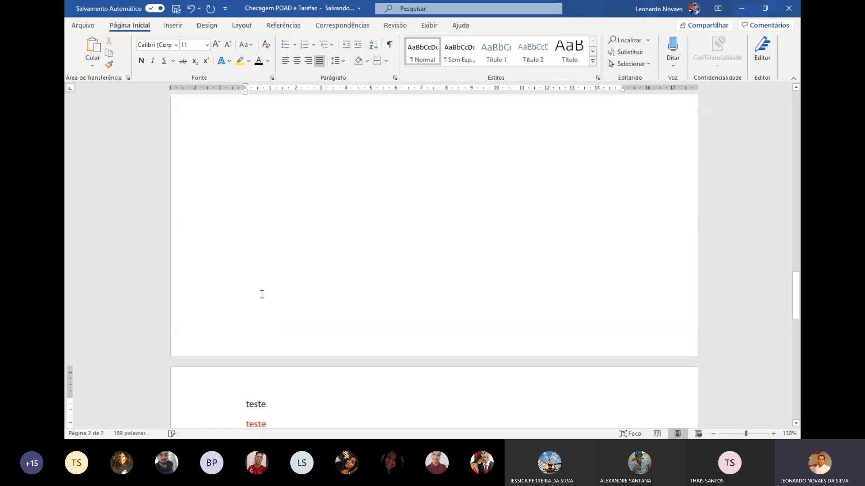
pyautogui.scroll(-3, 261, 294)
pyautogui.scroll(2, 261, 295)
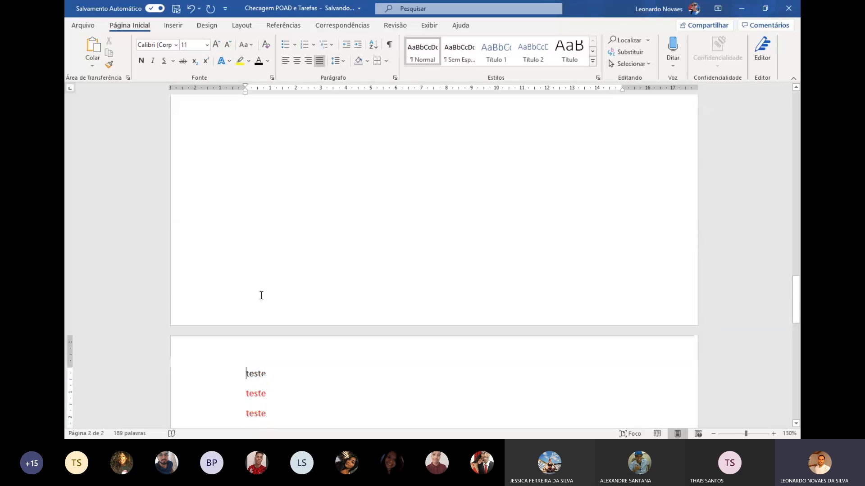
pyautogui.scroll(-2, 286, 241)
# Examine how the document's pages are arranged at zoom levels between 80% and 120%.
pyautogui.keyDown('ctrl'); pyautogui.scroll(-1, 287, 242); pyautogui.keyUp('ctrl')
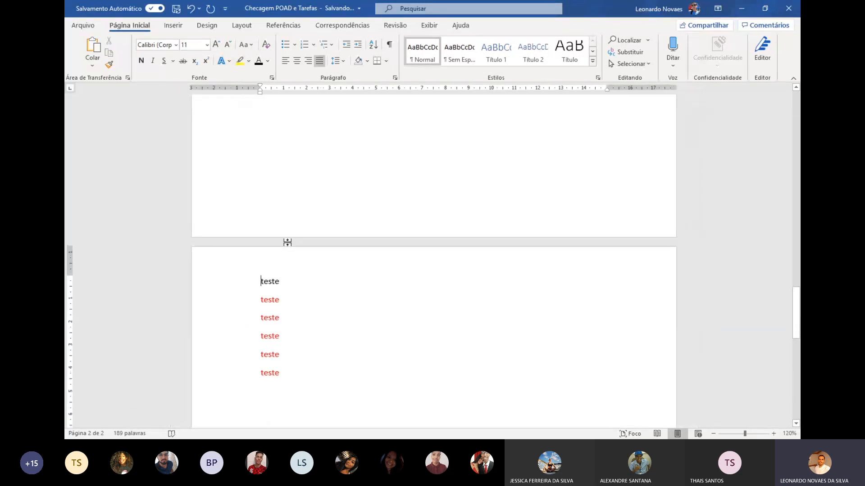
pyautogui.keyDown('ctrl'); pyautogui.scroll(-3, 287, 242); pyautogui.keyUp('ctrl')
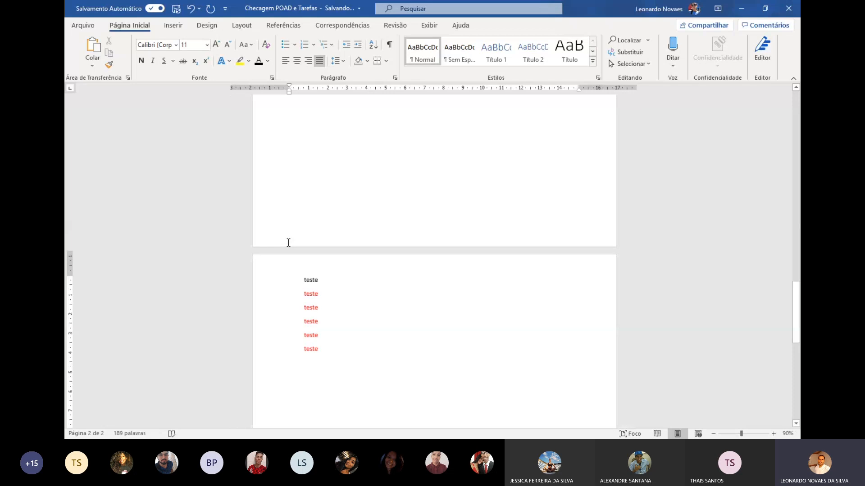
pyautogui.keyDown('ctrl'); pyautogui.scroll(-1, 285, 247); pyautogui.keyUp('ctrl')
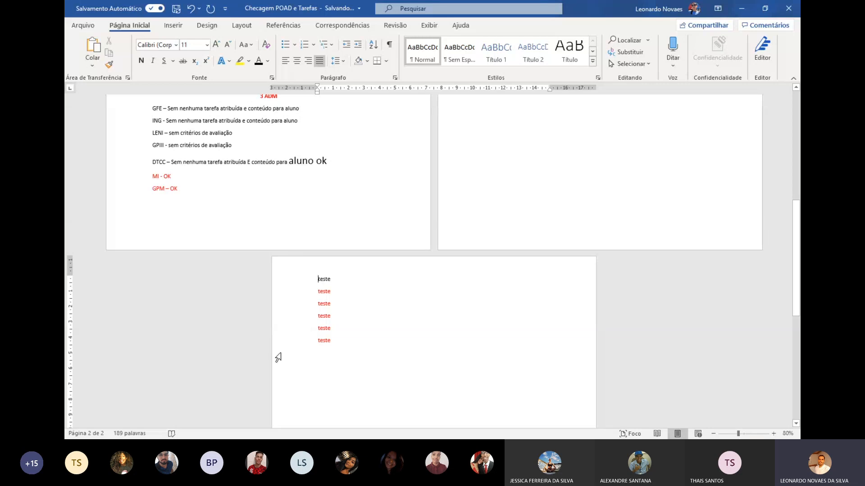
pyautogui.scroll(7, 284, 356)
pyautogui.scroll(-8, 317, 339)
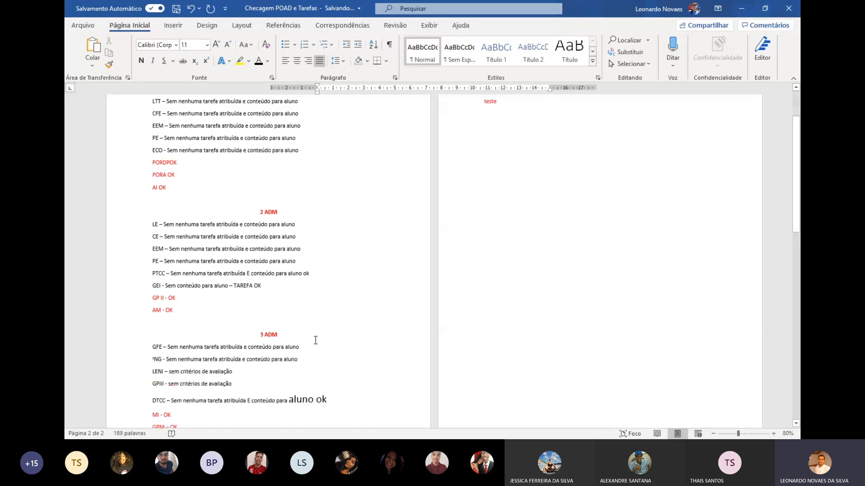
pyautogui.scroll(-2, 314, 340)
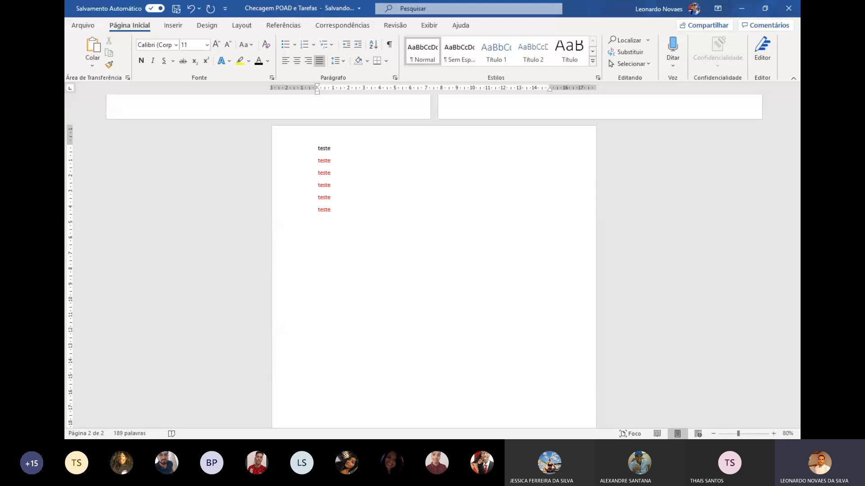
pyautogui.click(773, 434)
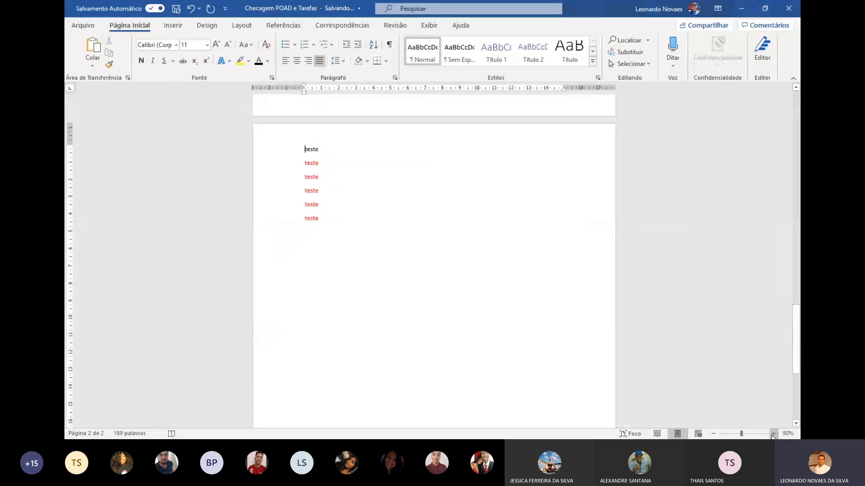
pyautogui.scroll(10, 691, 376)
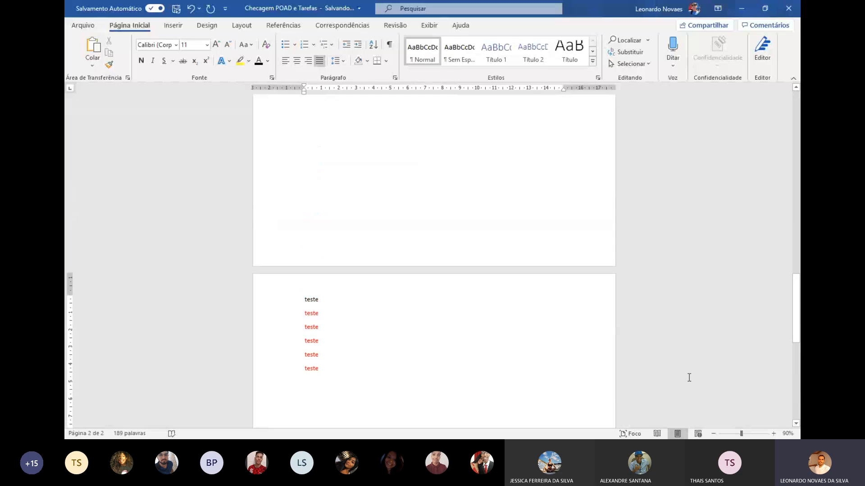
pyautogui.scroll(3, 689, 379)
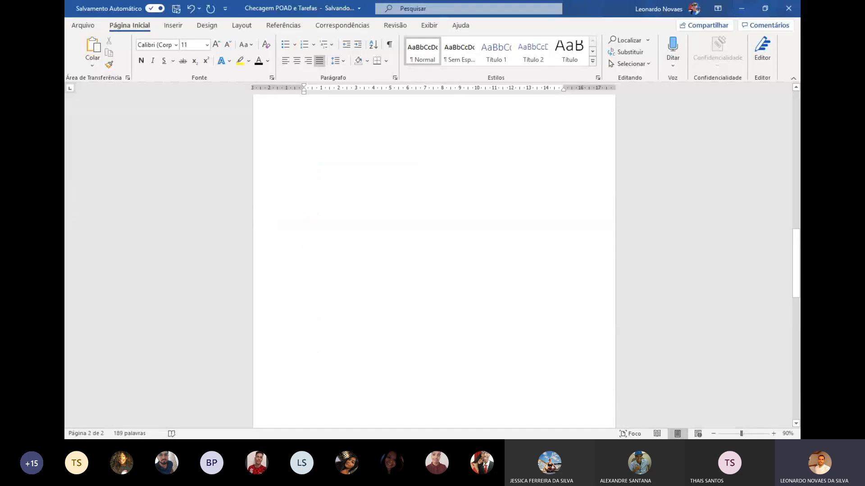
pyautogui.click(773, 433)
pyautogui.click(773, 434)
pyautogui.click(773, 433)
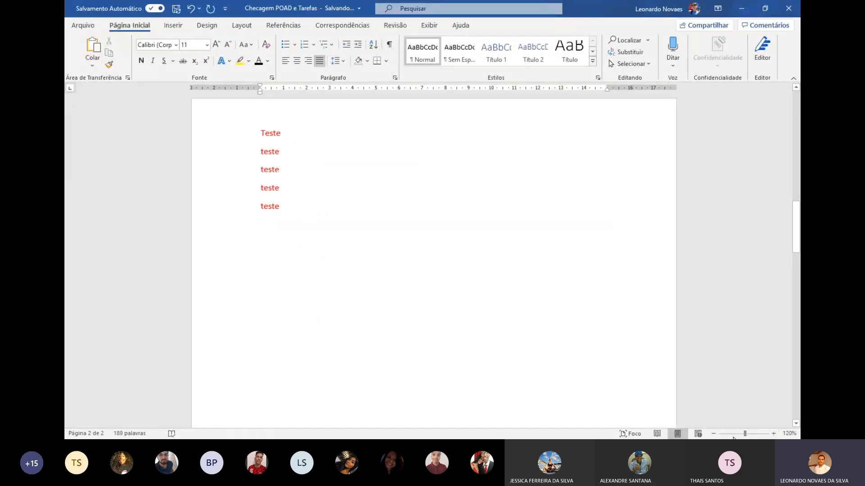
pyautogui.click(714, 434)
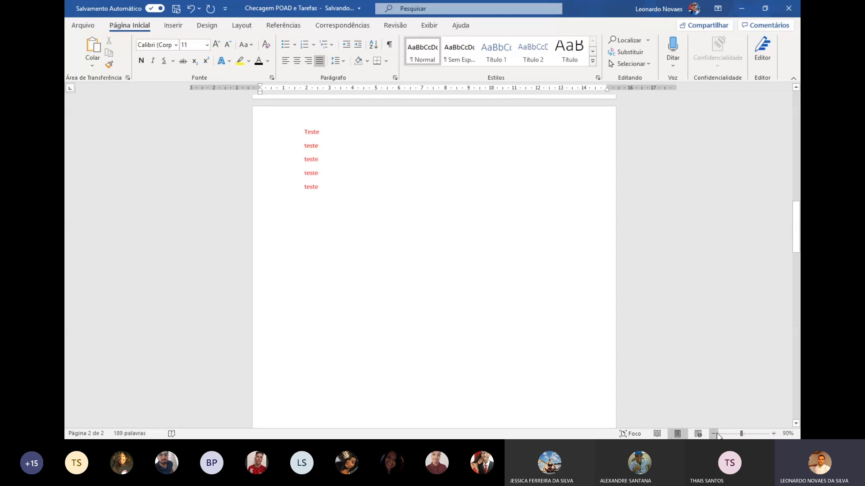
pyautogui.click(713, 434)
pyautogui.click(714, 433)
pyautogui.click(713, 434)
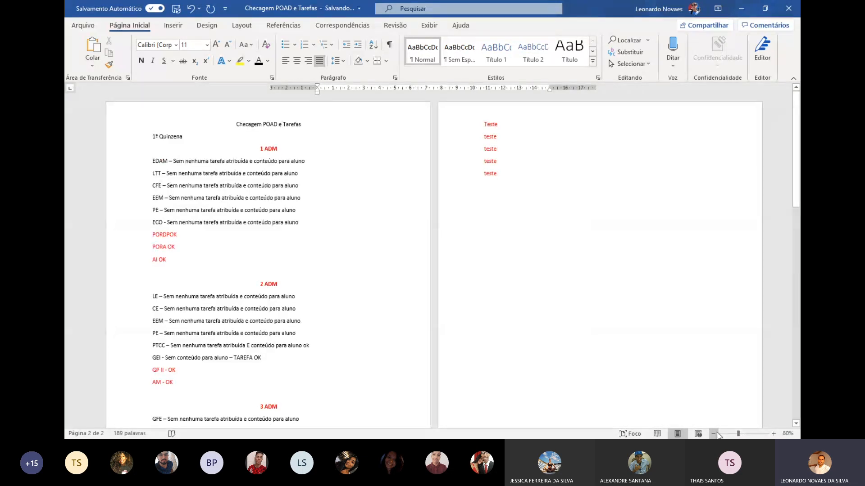
# Insert a page break before the fourth "teste" line on the third page.
pyautogui.scroll(-10, 573, 330)
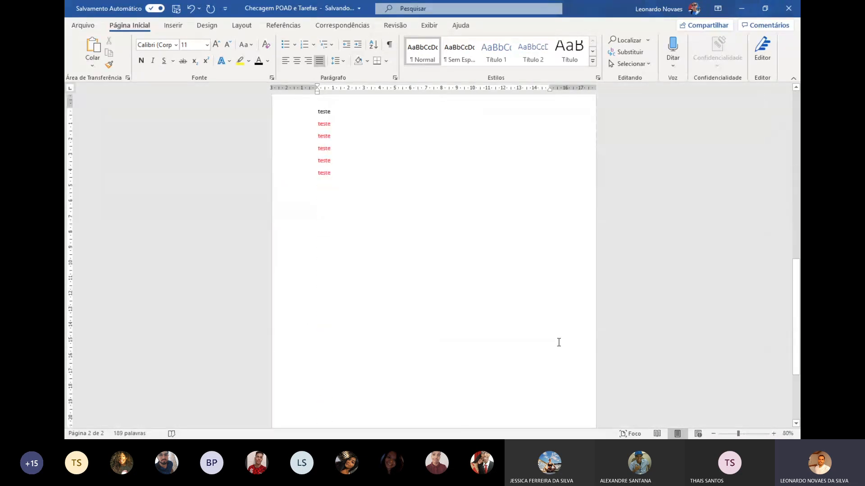
pyautogui.click(320, 149)
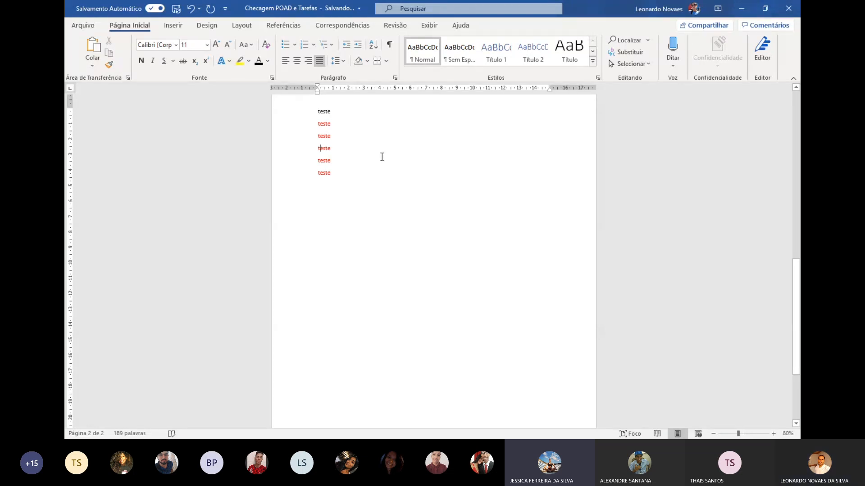
pyautogui.hotkey('ctrl', 'Return')
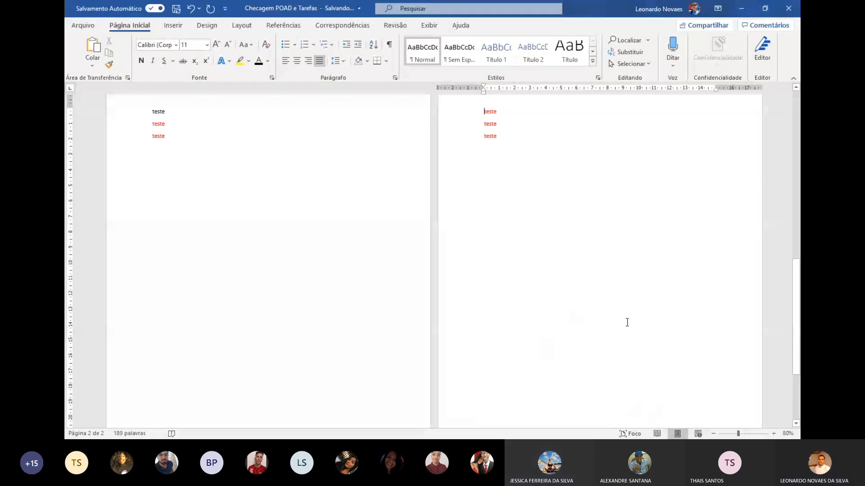
pyautogui.click(243, 26)
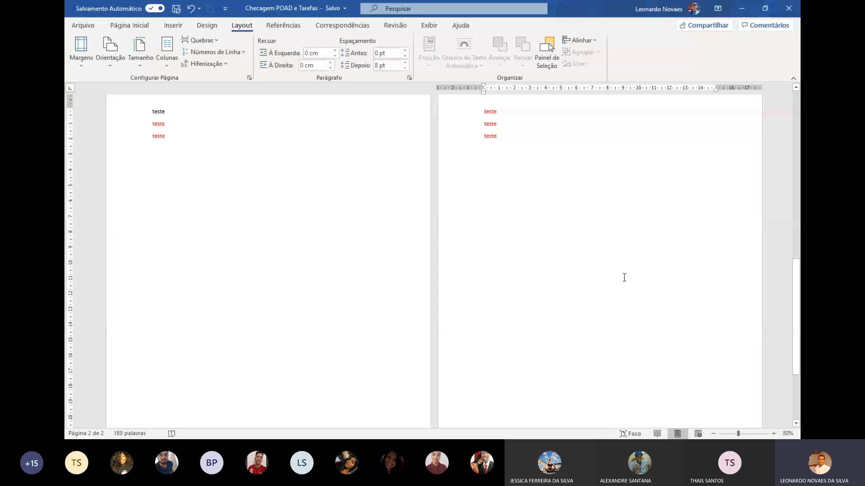
pyautogui.click(374, 172)
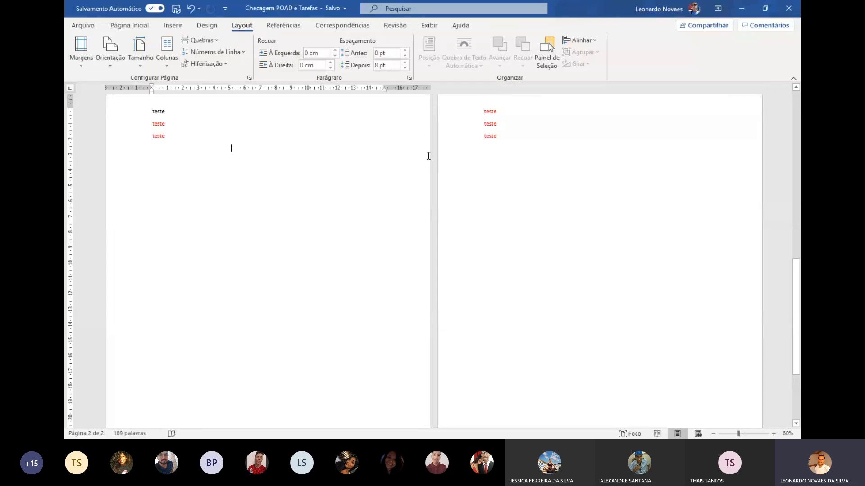
pyautogui.scroll(1, 329, 166)
pyautogui.scroll(1, 329, 166)
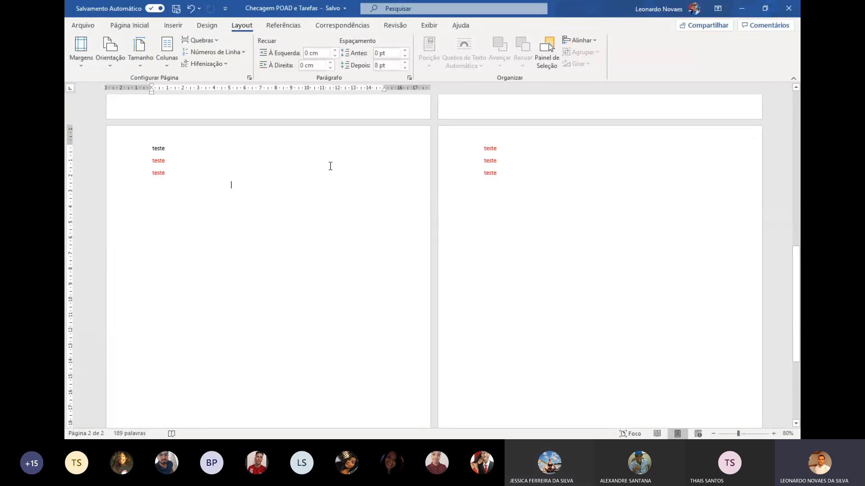
pyautogui.scroll(-1, 330, 166)
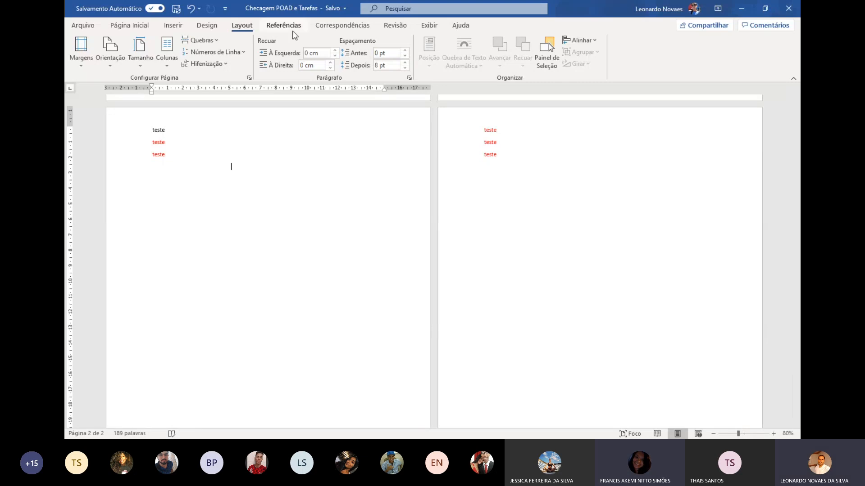
# Switch the page movement to Lado a Lado and flip back and forth through the document's pages.
pyautogui.click(428, 25)
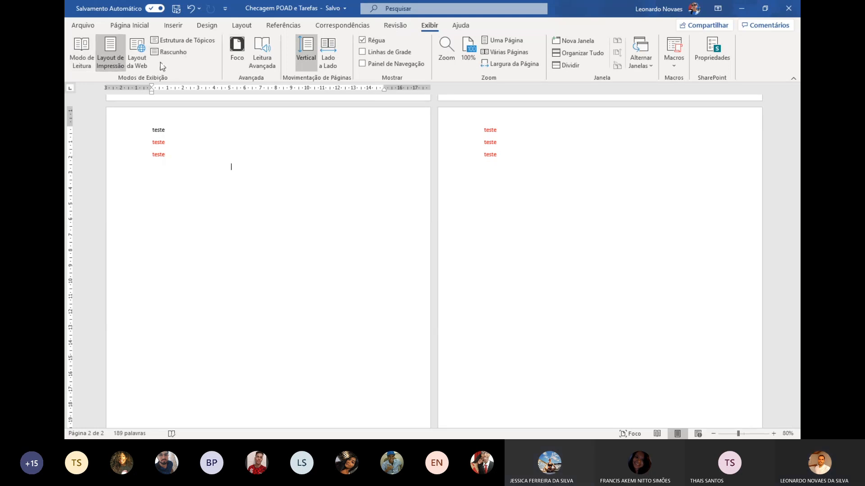
pyautogui.click(330, 50)
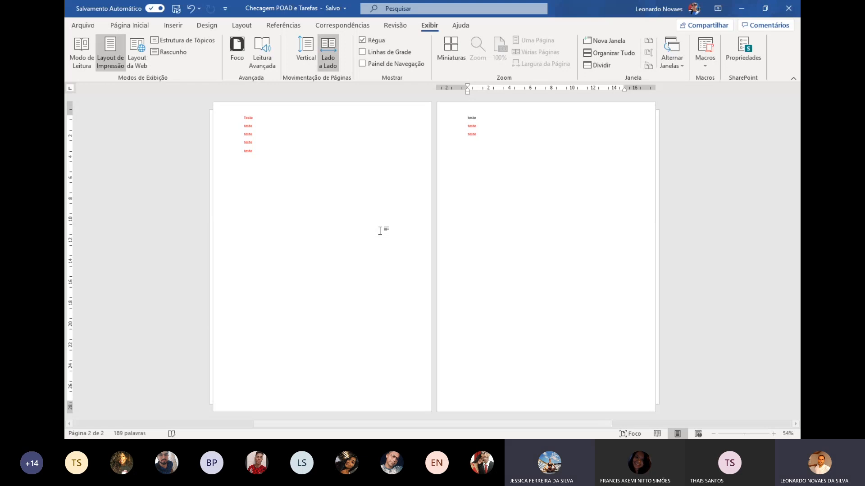
pyautogui.scroll(1, 379, 231)
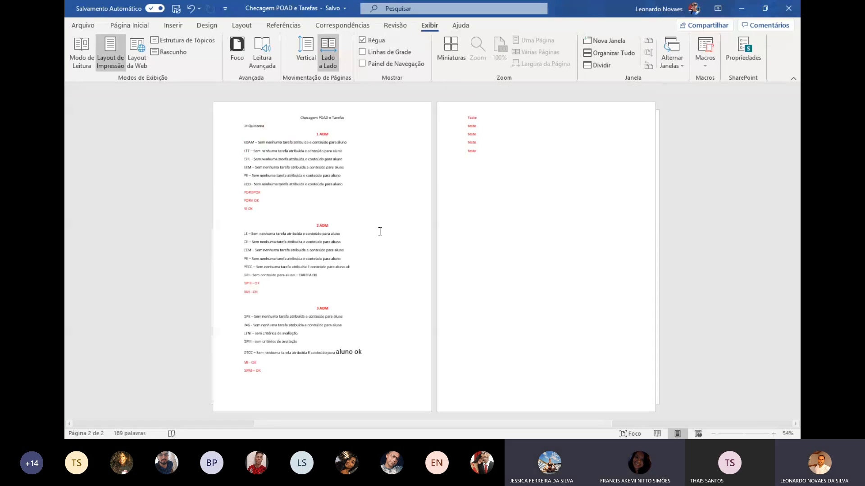
pyautogui.scroll(-1, 379, 231)
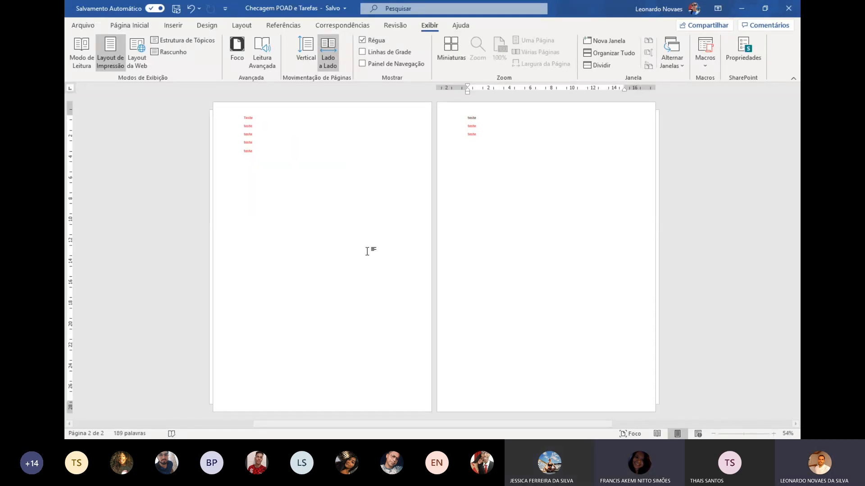
pyautogui.scroll(1, 368, 251)
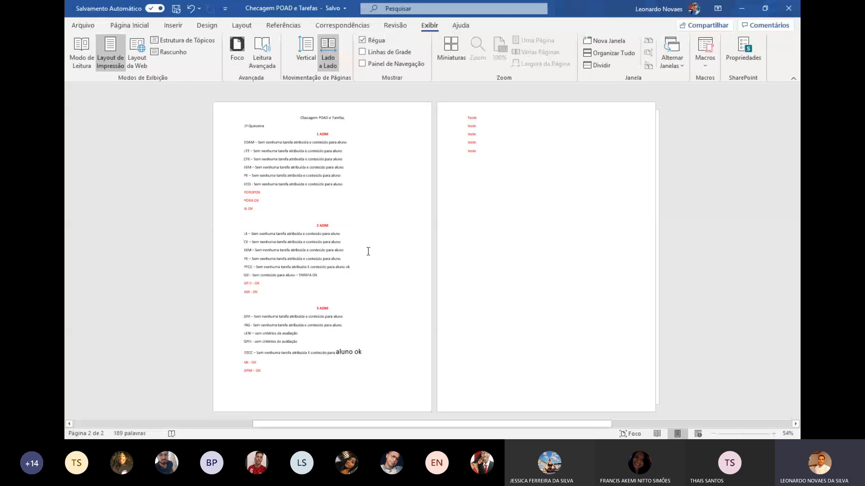
pyautogui.scroll(-1, 368, 252)
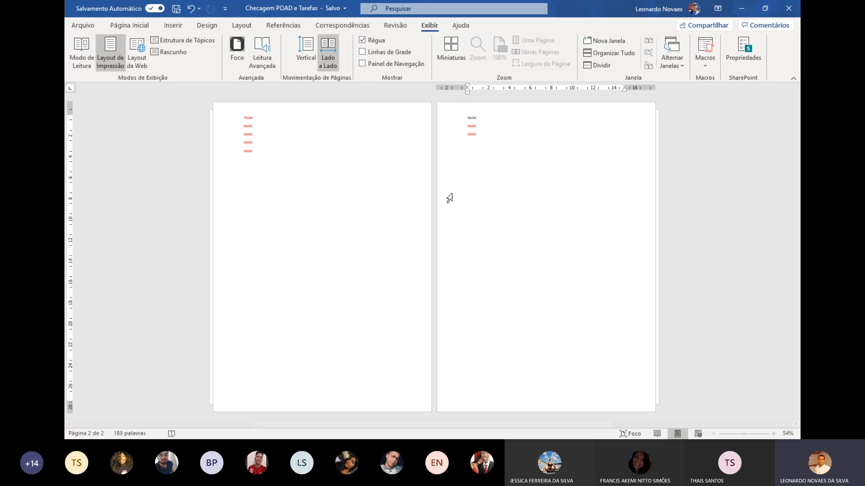
# Collapse the ribbon to enlarge the side-by-side pages and restore it.
pyautogui.scroll(1, 452, 198)
pyautogui.scroll(-1, 454, 198)
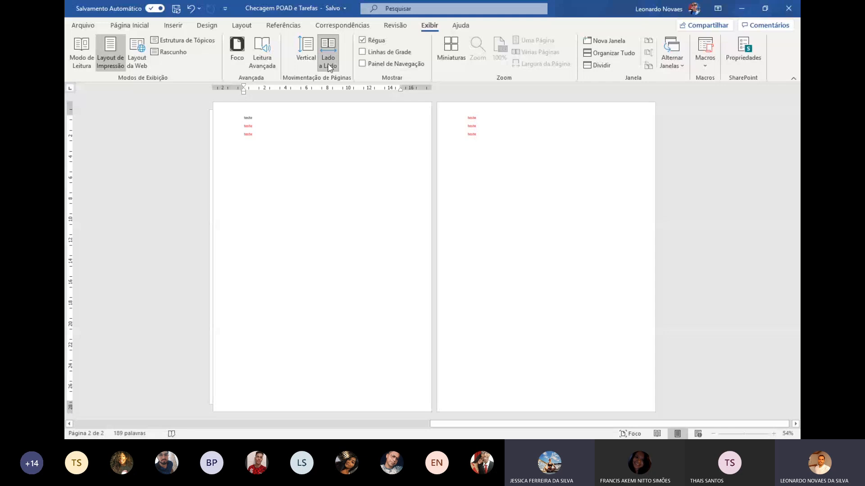
pyautogui.doubleClick(428, 26)
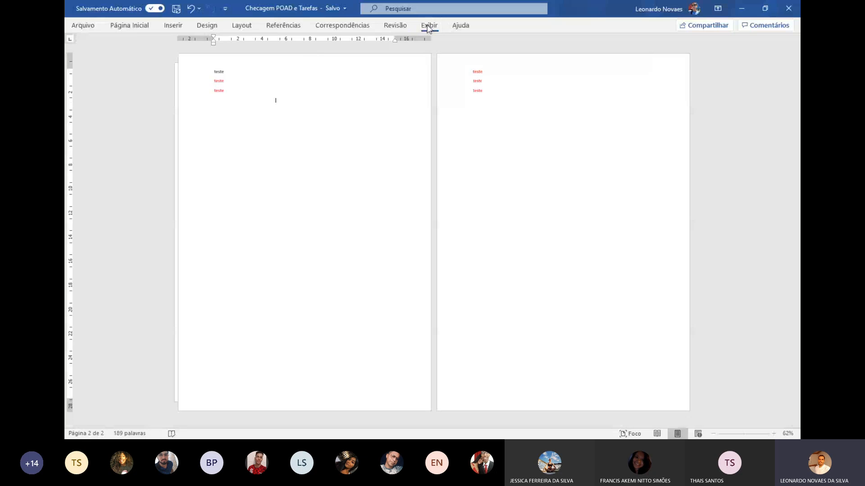
pyautogui.doubleClick(428, 26)
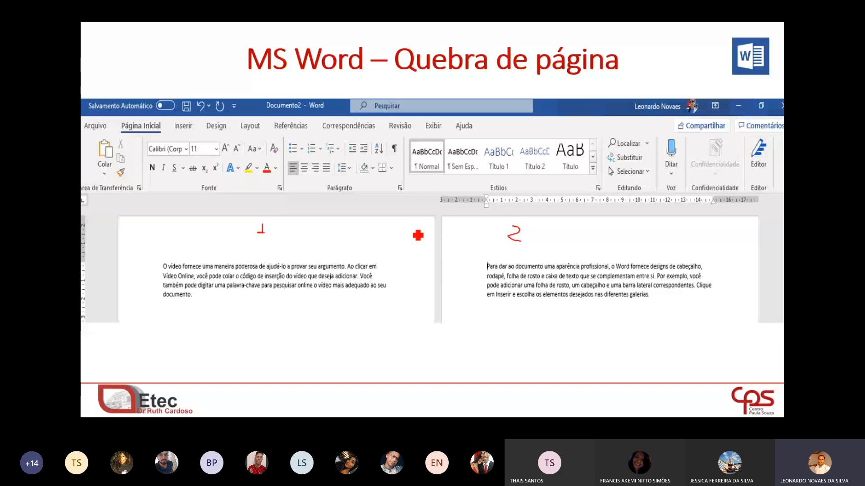
pyautogui.press('Left')
pyautogui.press('Left')
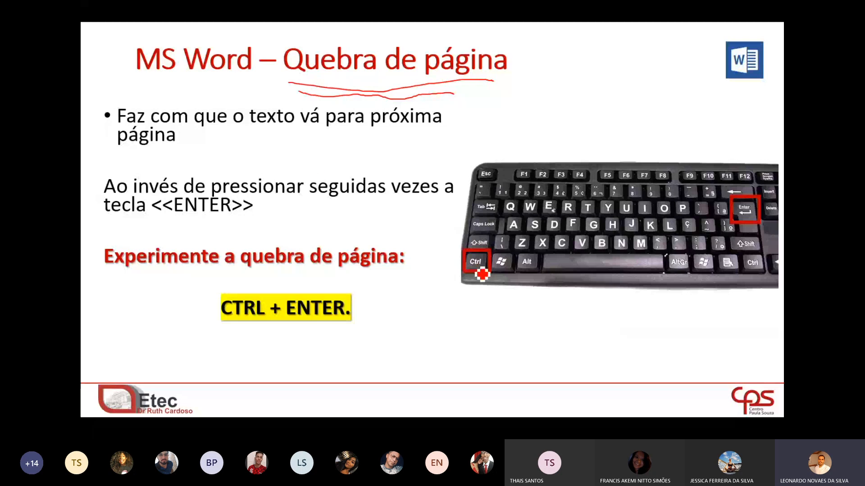
pyautogui.press('Right')
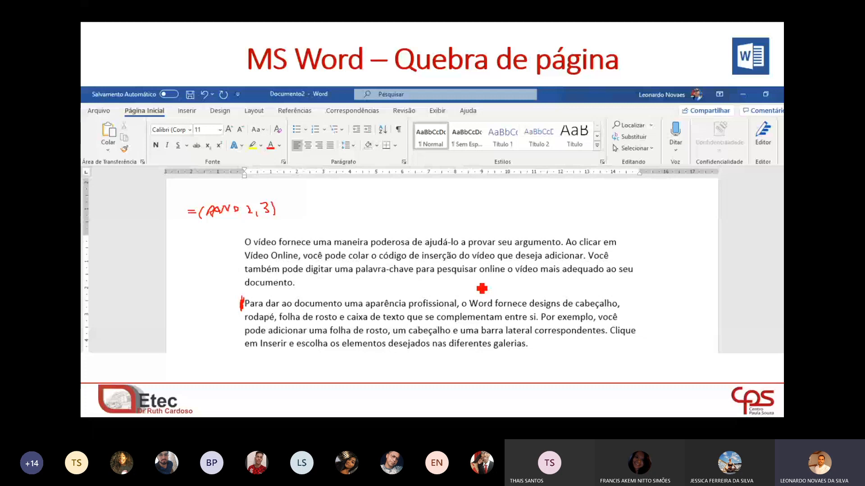
pyautogui.press('Right')
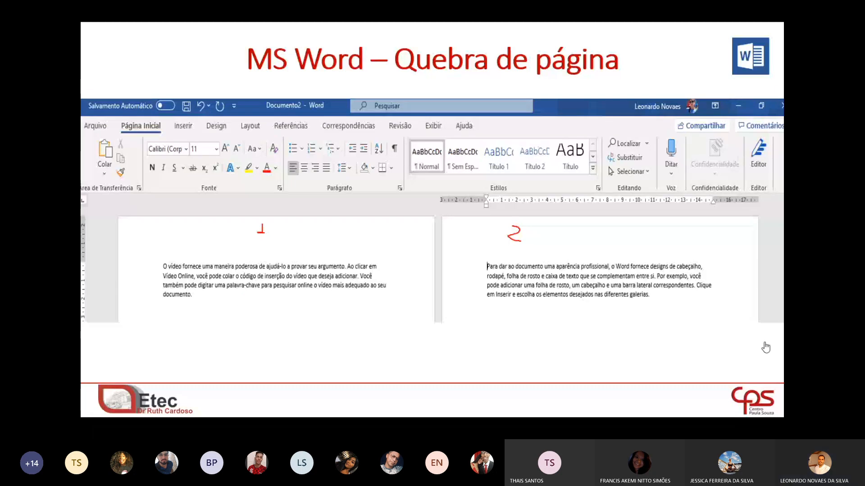
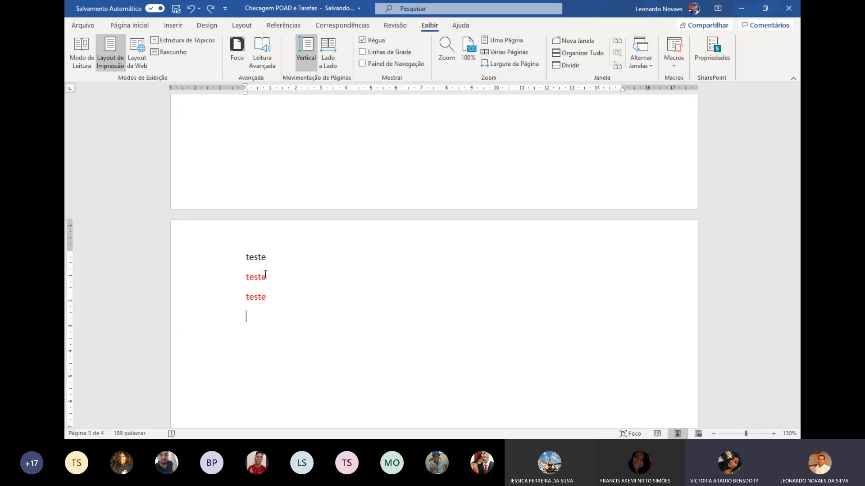
# Justify the three "teste" lines and the empty lines below them on the third page.
pyautogui.scroll(-4, 290, 223)
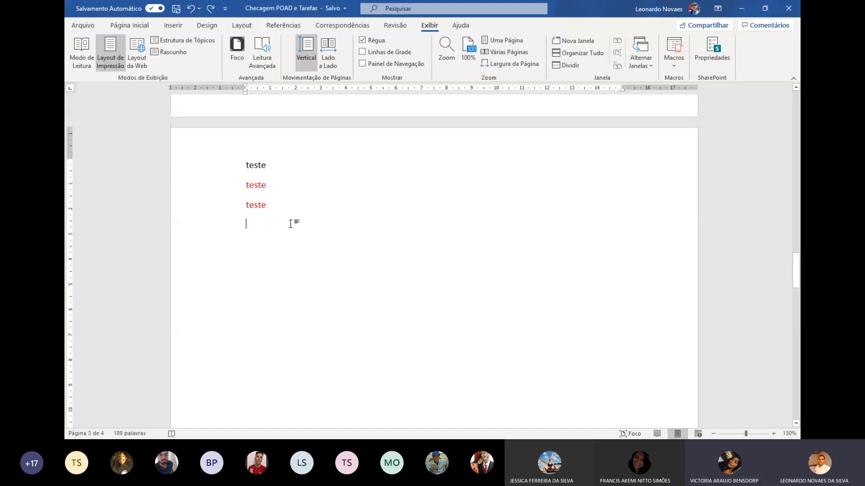
pyautogui.scroll(2, 290, 224)
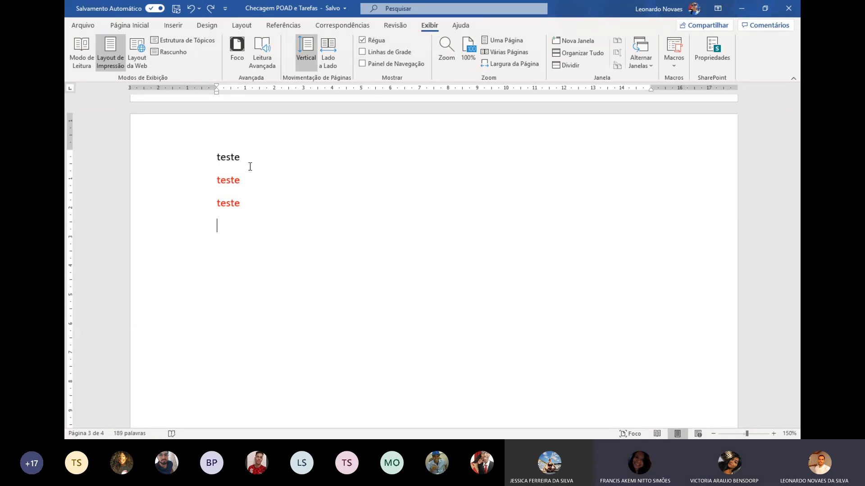
pyautogui.moveTo(165, 157); pyautogui.dragTo(191, 284)
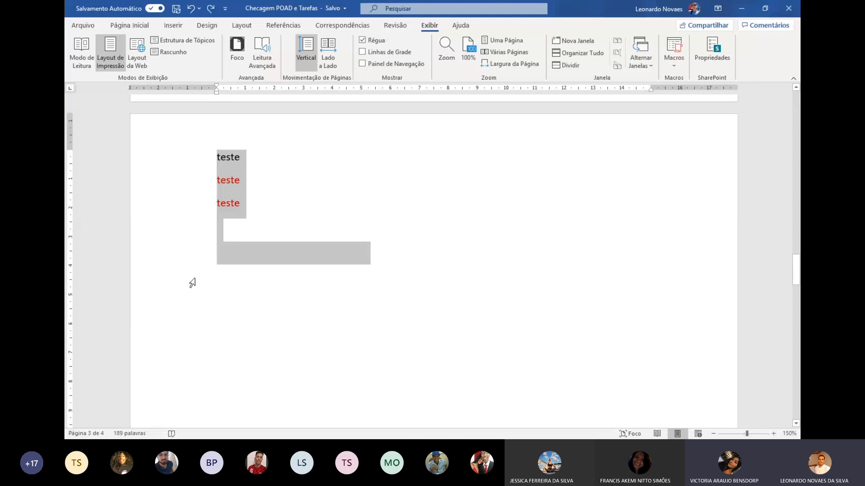
pyautogui.click(125, 26)
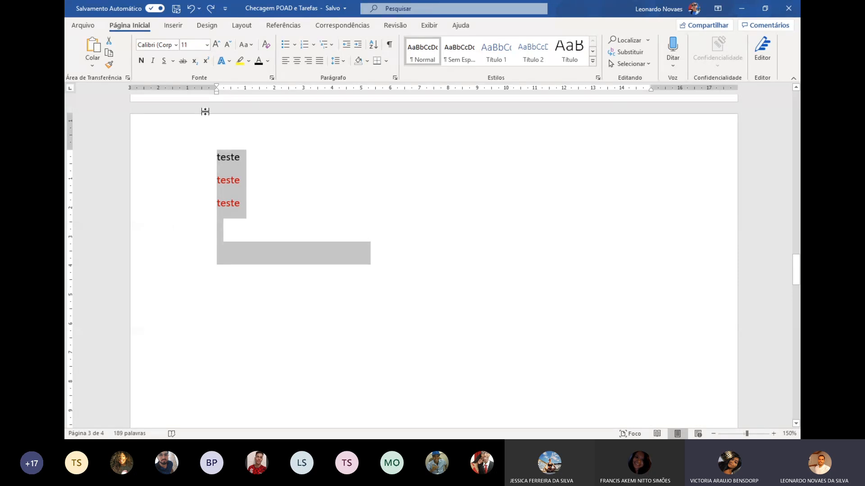
pyautogui.click(321, 61)
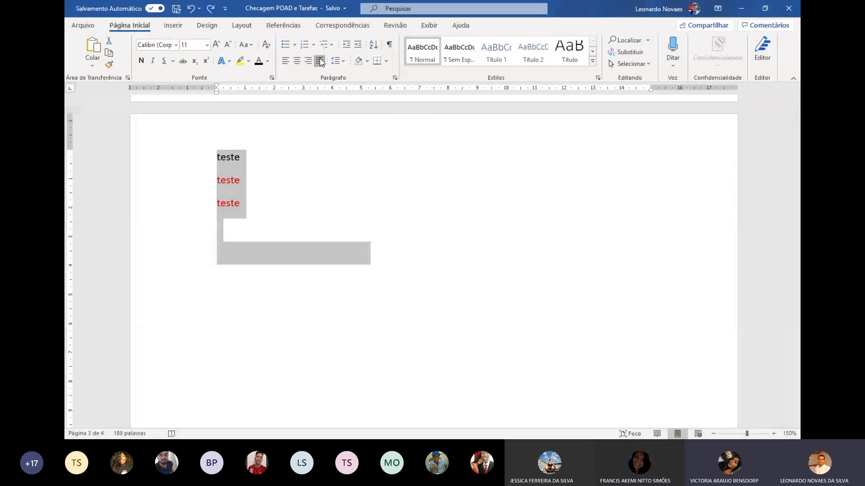
# Join the three "teste" lines into one line separated by spaces and start a new paragraph below it.
pyautogui.click(249, 159)
pyautogui.press('Delete')
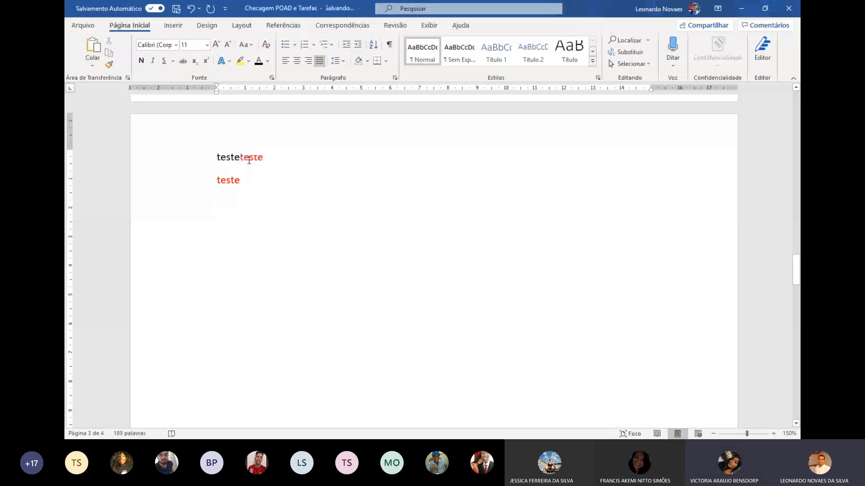
pyautogui.press('End')
pyautogui.press('Delete')
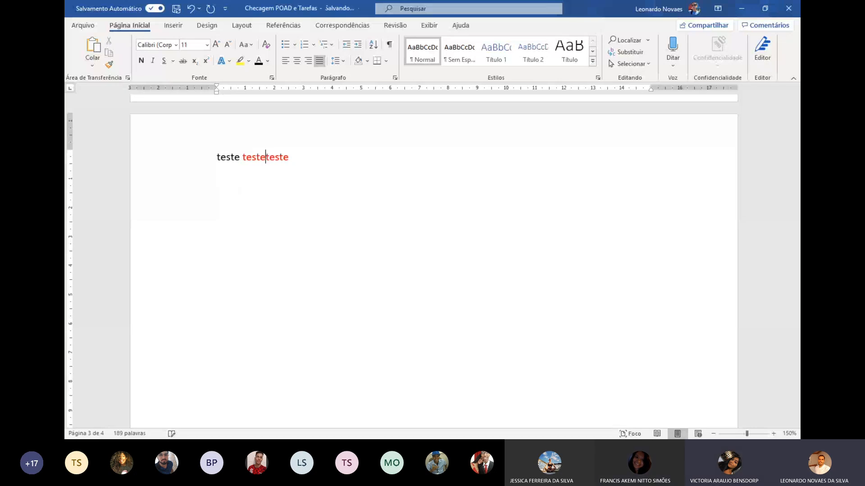
pyautogui.press('End')
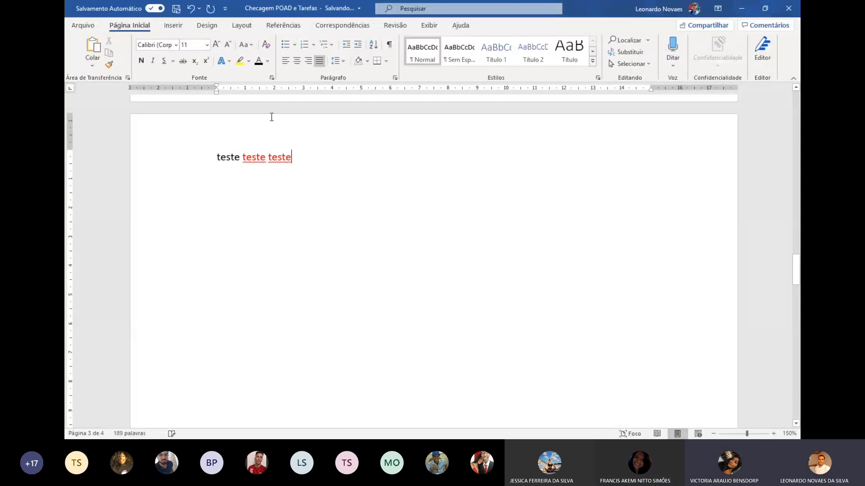
pyautogui.press('Return')
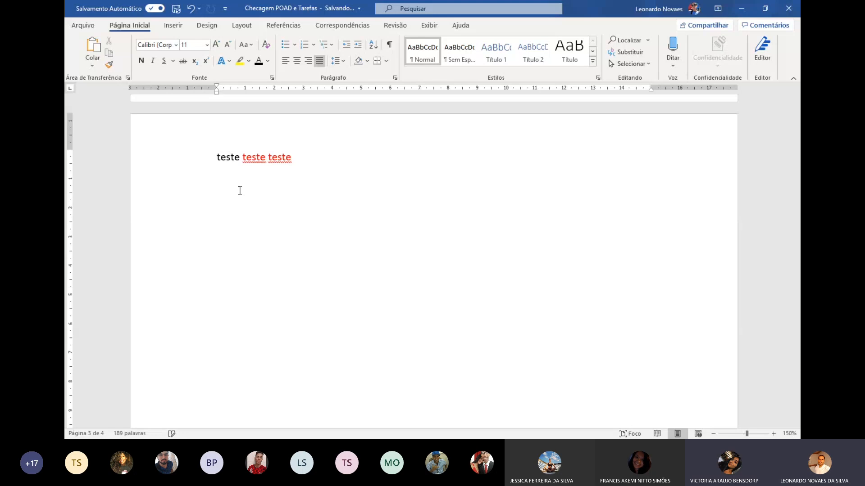
# Paste the headline "Brasil tem 9.146 mortes e 135.106 casos confirmados…" and its subheading below the "teste" line with their source formatting.
pyautogui.write('Brasil tem 9.146 mortes e 135.106 casos confirmados de novo coronavírus, diz ministério Em 24 horas, foram confirmadas mais 610 mortes.')
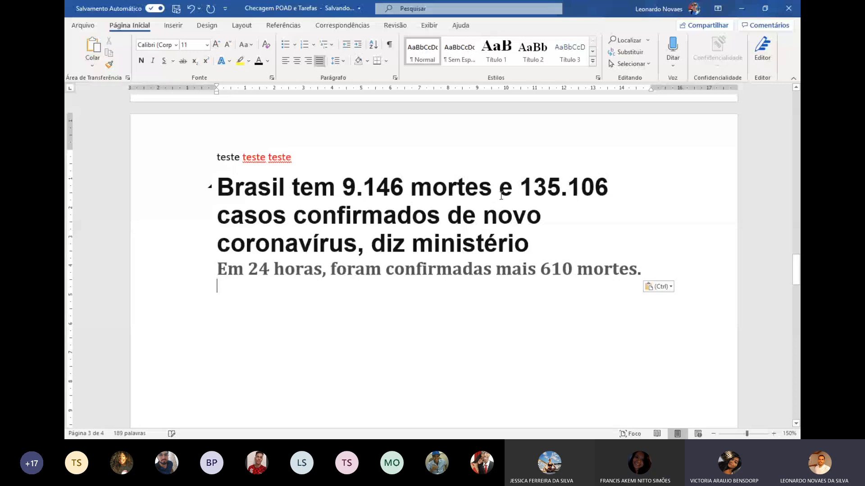
pyautogui.click(197, 158)
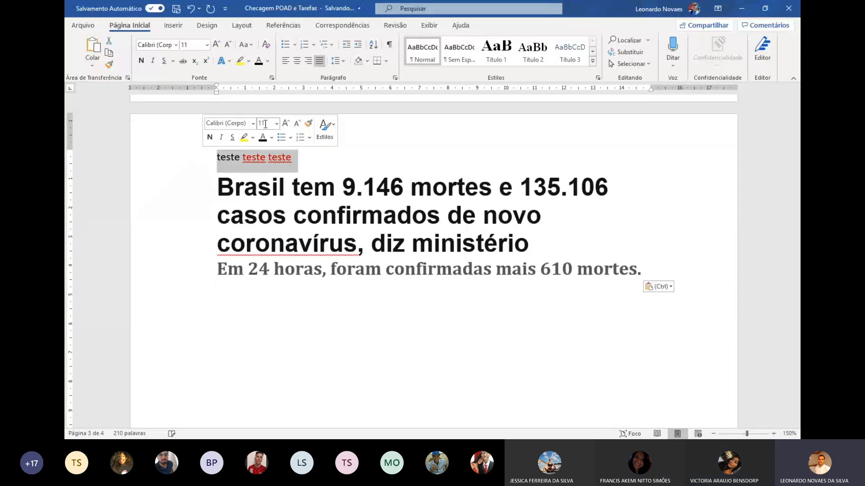
pyautogui.click(261, 218)
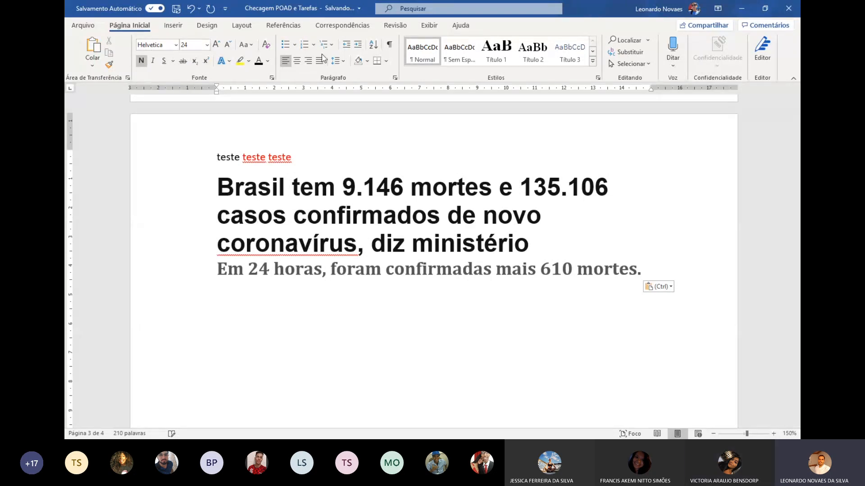
pyautogui.click(364, 316)
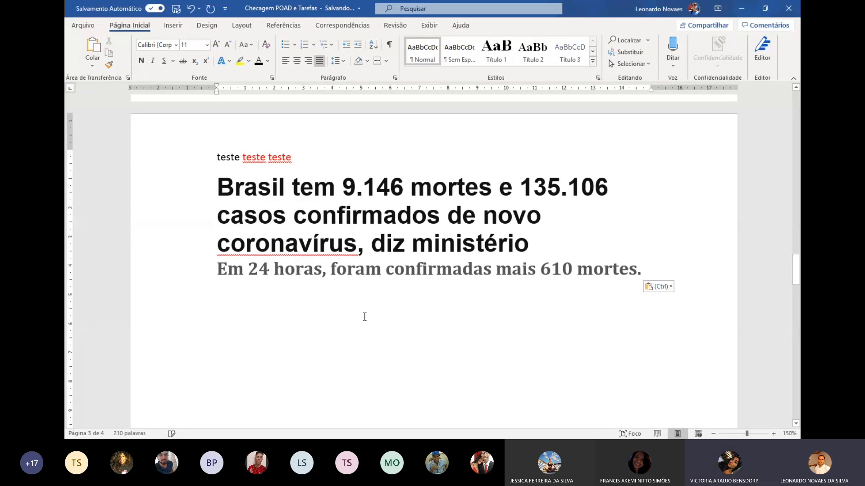
# Insert a tab before "135.106" in the pasted headline and remove it again.
pyautogui.click(518, 187)
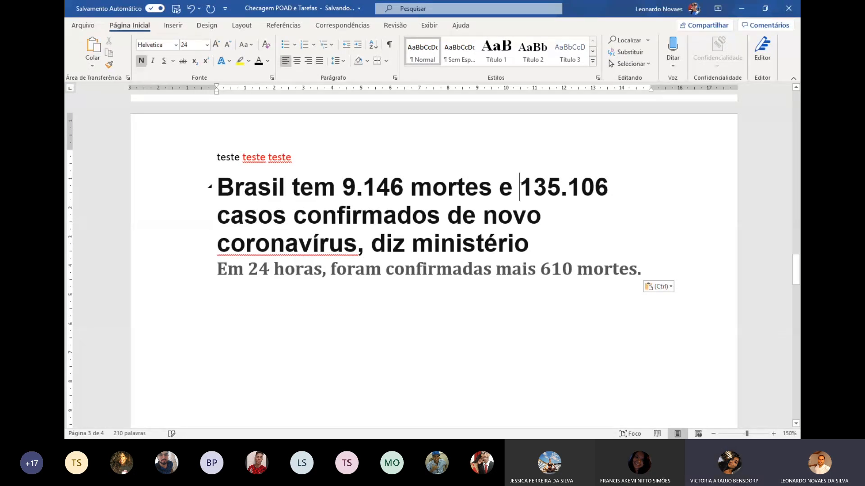
pyautogui.press('Tab')
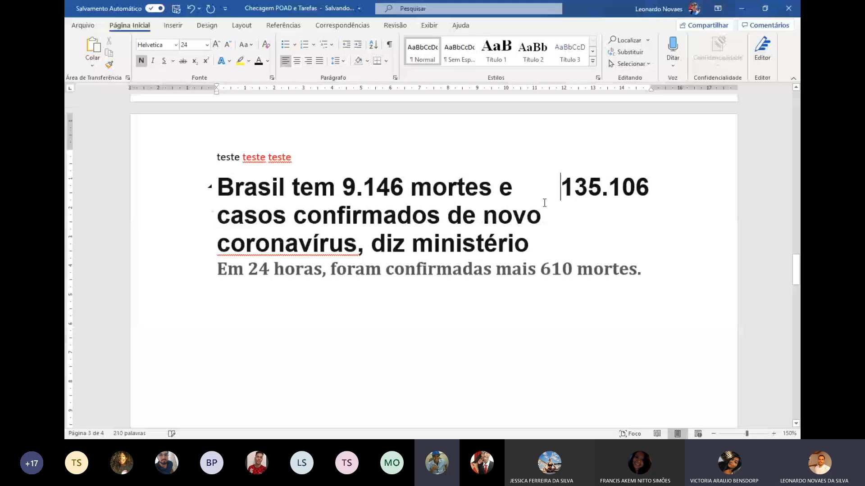
pyautogui.press('BackSpace')
pyautogui.press('BackSpace')
pyautogui.press('BackSpace')
pyautogui.press('BackSpace')
pyautogui.click(481, 284)
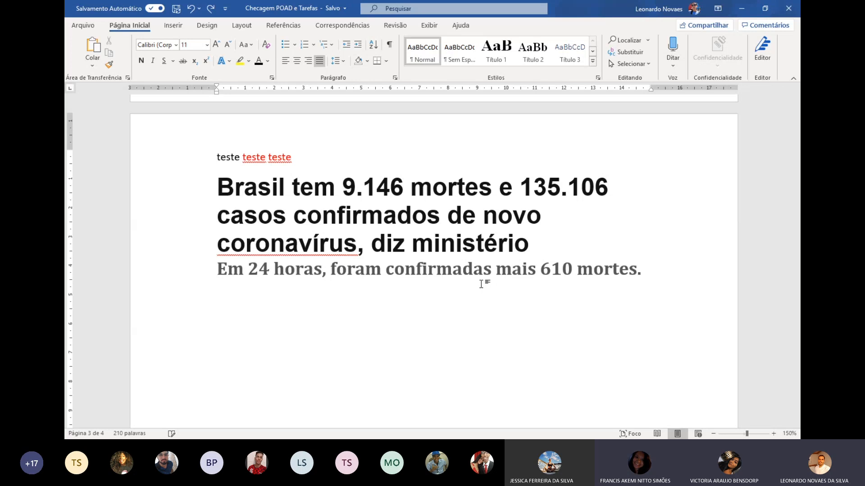
# Undo the formatted paste and paste the headline and subheading below the "teste" line with Manter Somente Texto.
pyautogui.hotkey('ctrl', 'z')
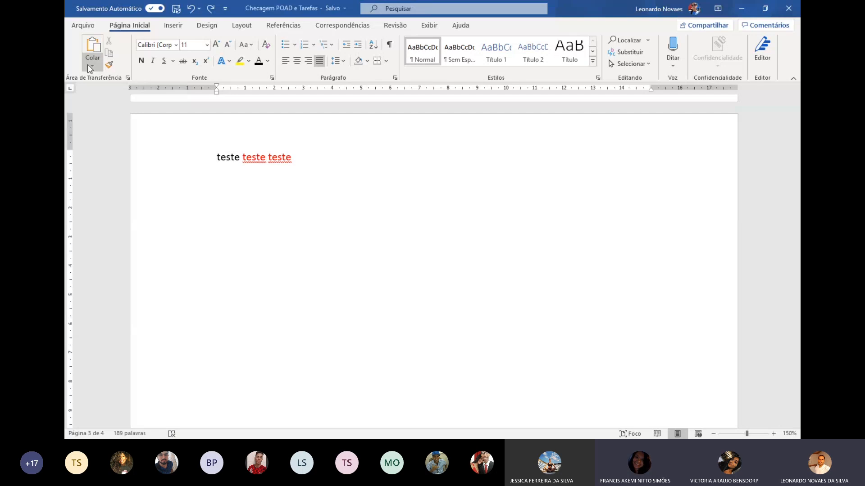
pyautogui.click(91, 67)
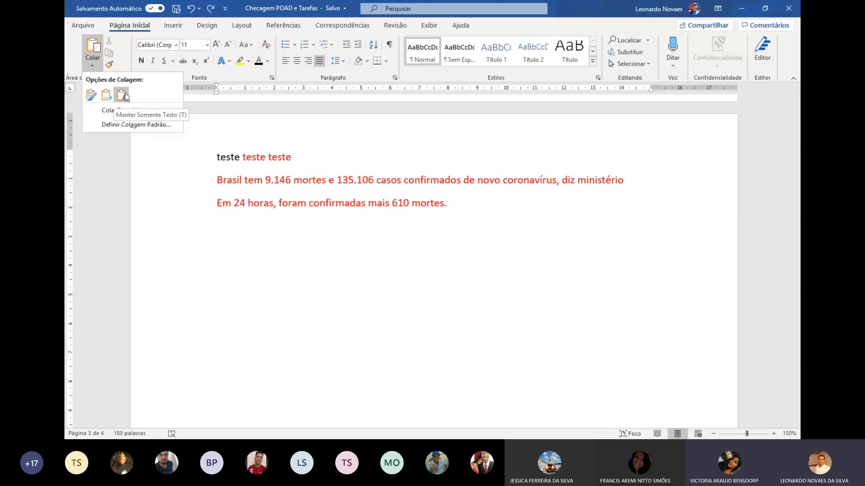
pyautogui.click(123, 89)
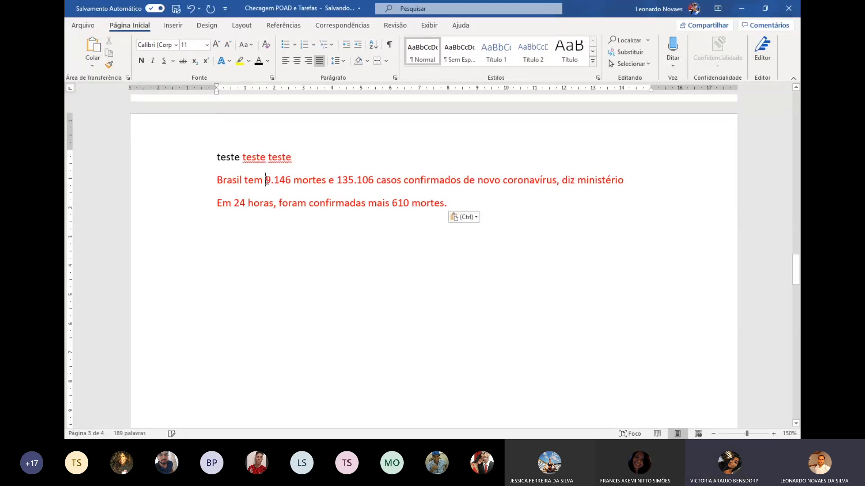
pyautogui.moveTo(260, 158); pyautogui.dragTo(293, 159)
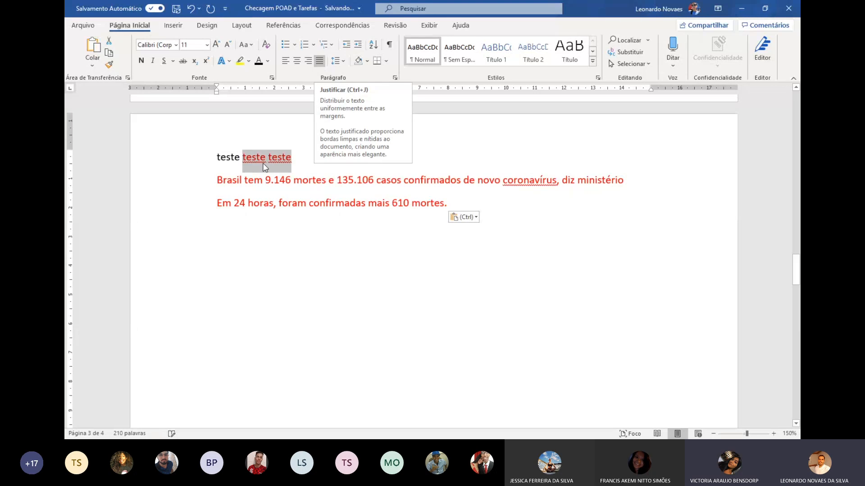
pyautogui.click(241, 180)
pyautogui.moveTo(232, 181); pyautogui.dragTo(317, 200)
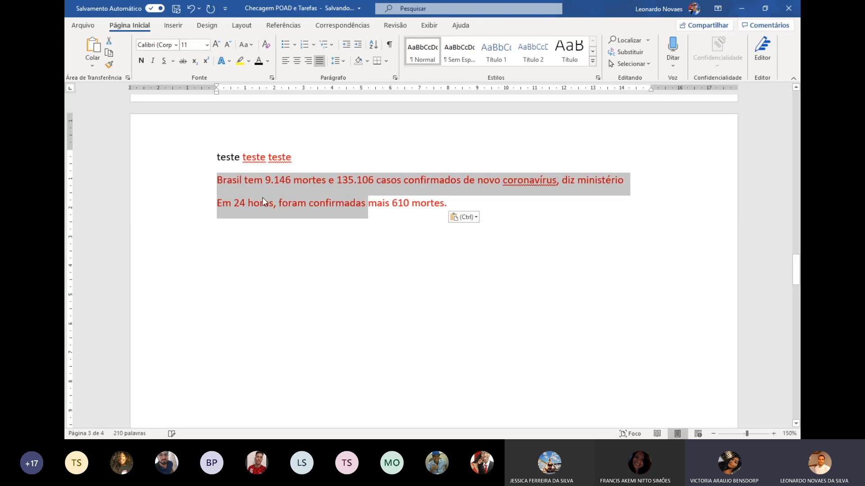
# Paste the headline and subheading with their source formatting directly before the text-only copy.
pyautogui.click(223, 186)
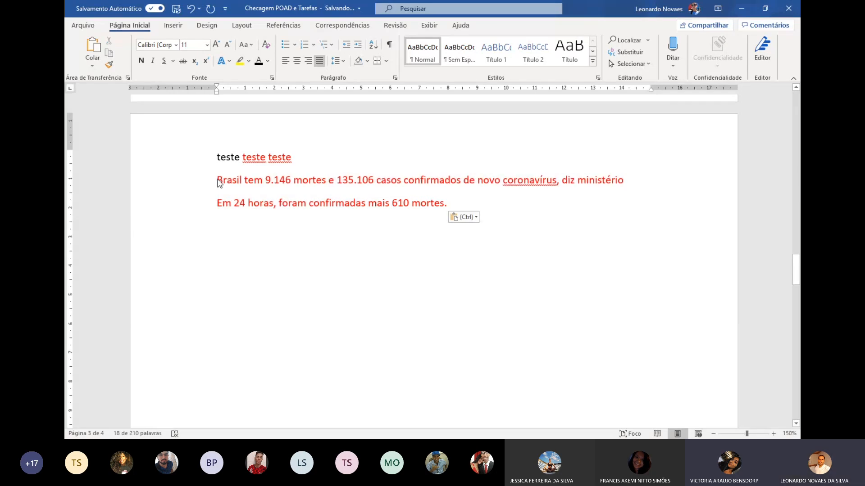
pyautogui.click(93, 66)
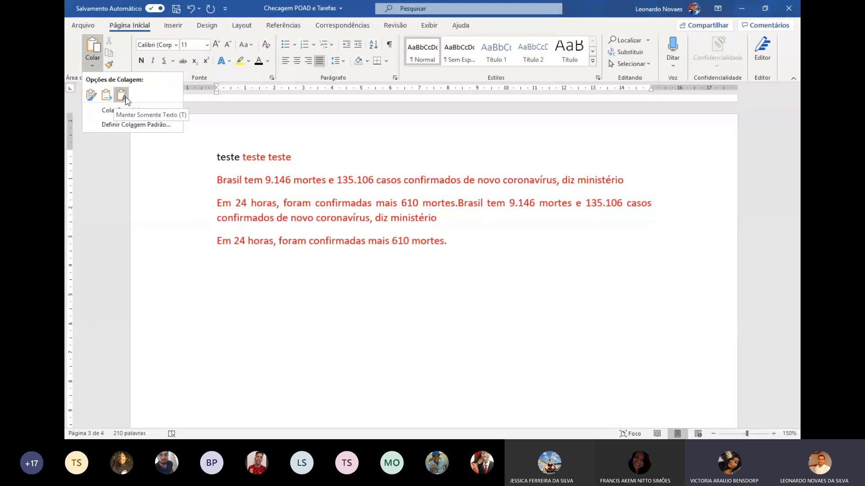
pyautogui.click(92, 95)
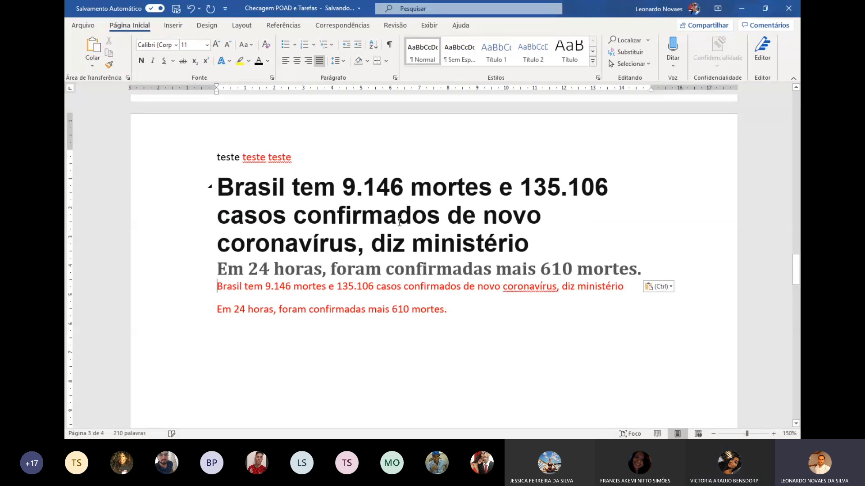
pyautogui.moveTo(191, 302); pyautogui.dragTo(202, 324)
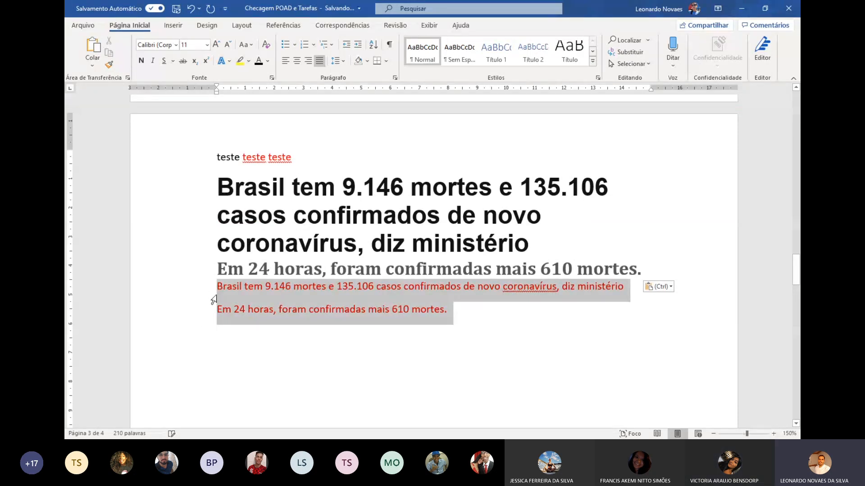
pyautogui.click(197, 171)
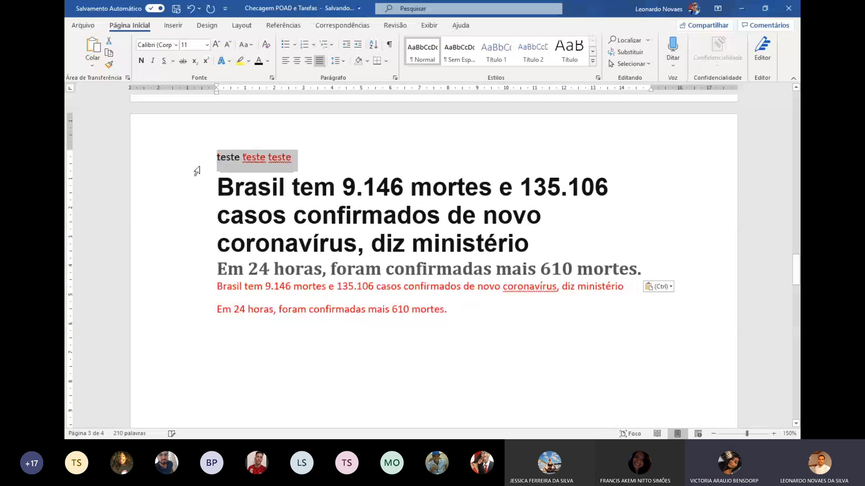
pyautogui.click(322, 363)
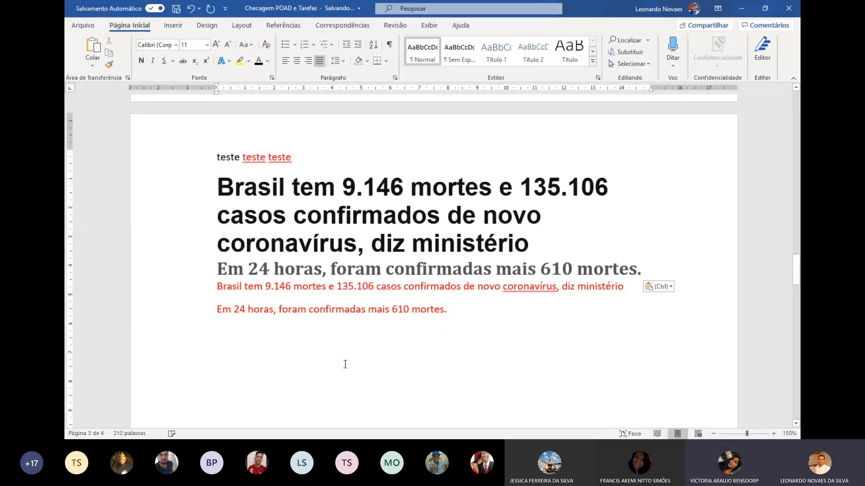